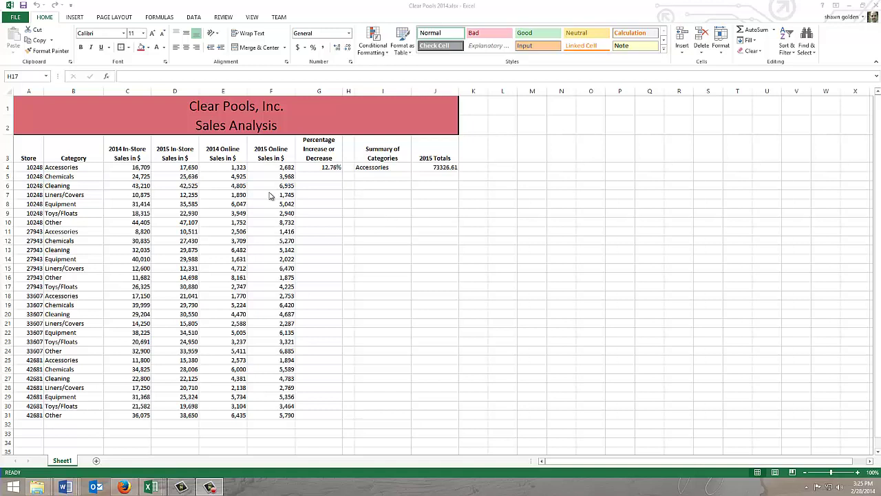
- Fill the percentage formula from G4 down to G31 and the summary formulas in I4:J4 down to row 10
left_click(331, 165)
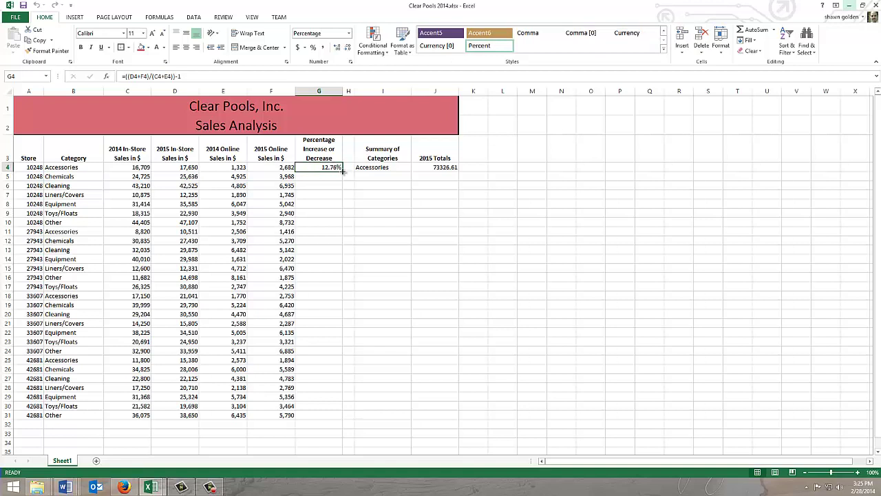
left_click_drag(343, 172, 336, 418)
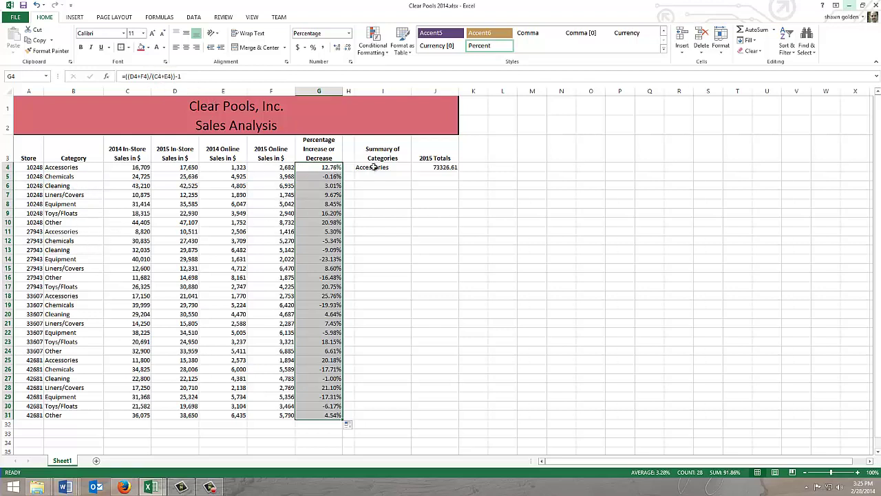
left_click_drag(372, 169, 463, 227)
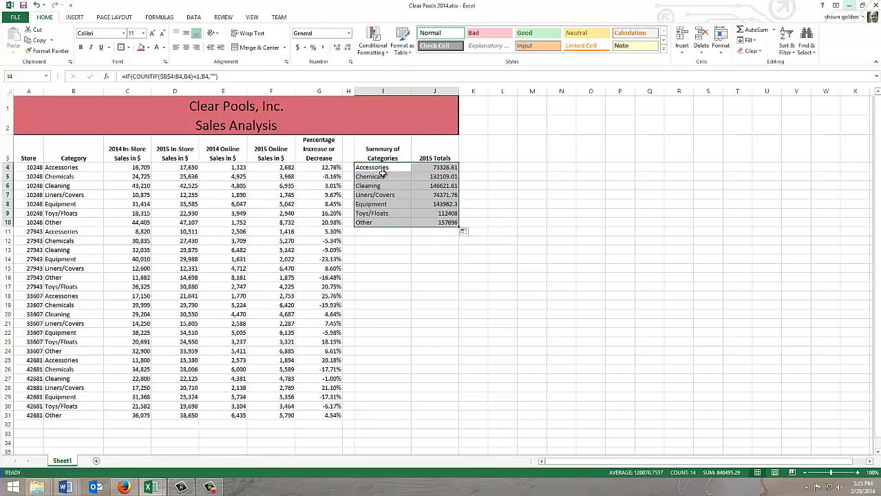
left_click(380, 177)
left_click(383, 168)
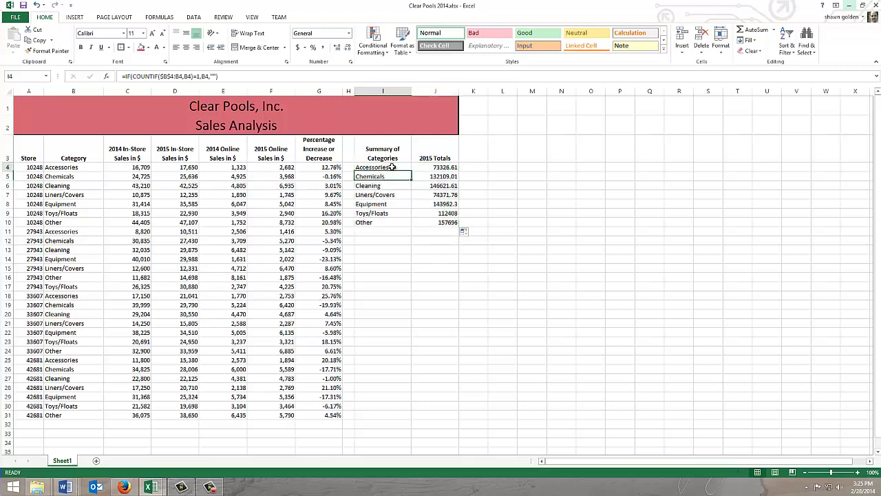
left_click(437, 168)
left_click(384, 177)
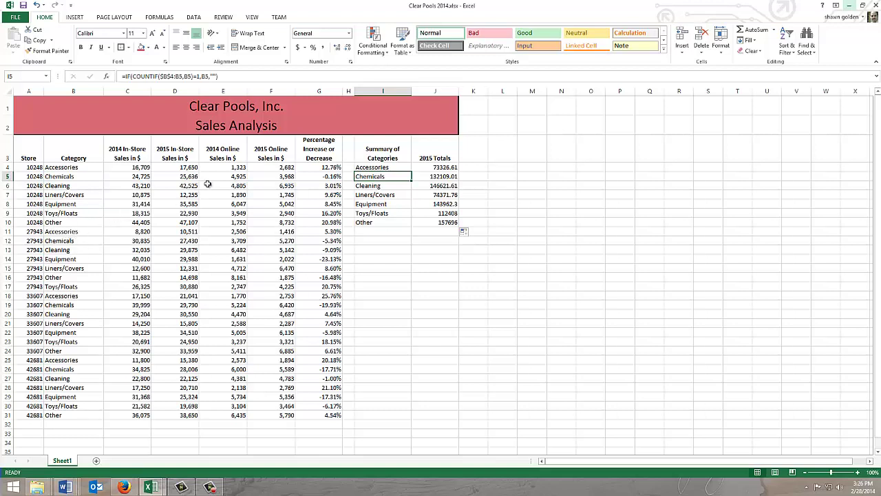
- Apply Top 10% conditional formatting to the percentage values in G4:G31
left_click_drag(313, 169, 320, 413)
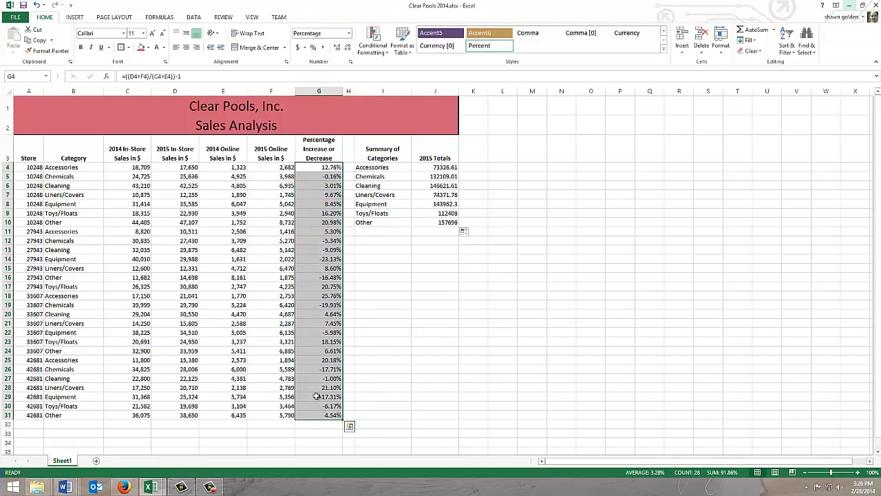
left_click(351, 427)
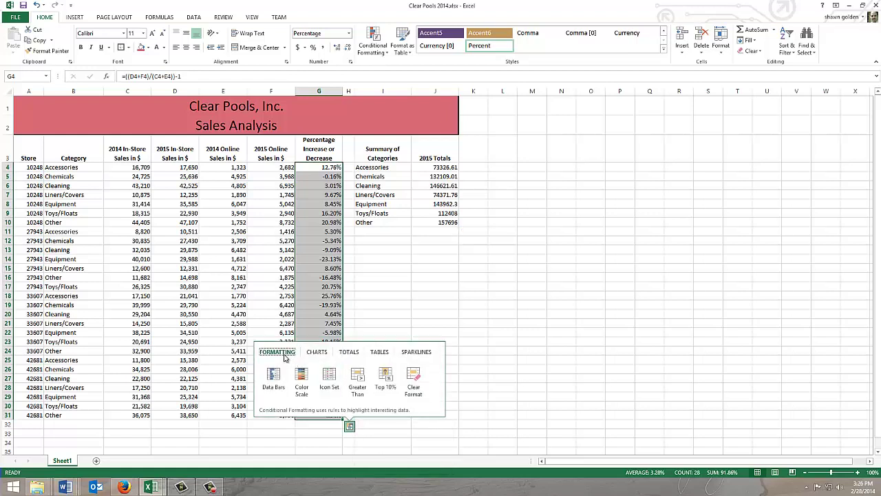
left_click(387, 375)
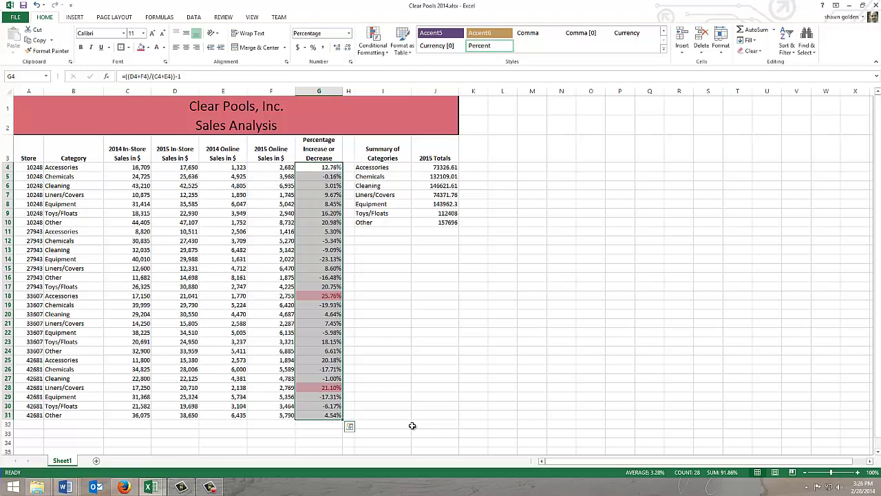
- Enter the note "Shaded Cells Indicate top 10%" in cell I32
left_click(382, 424)
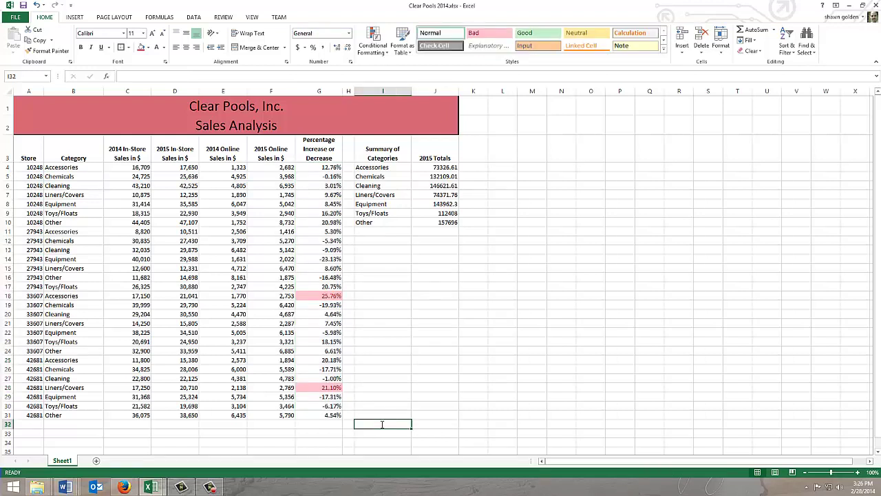
type("Shade")
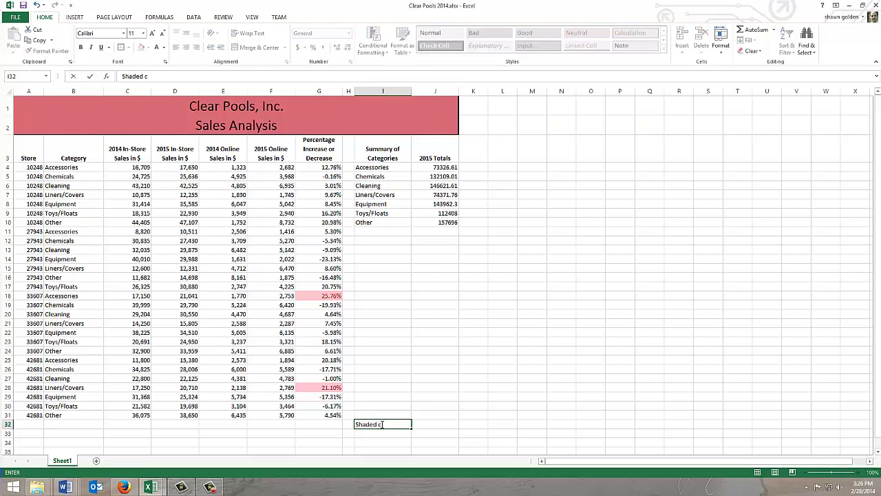
type("d c")
key("BackSpace")
type("Cells Indicate top 10%")
key("Return")
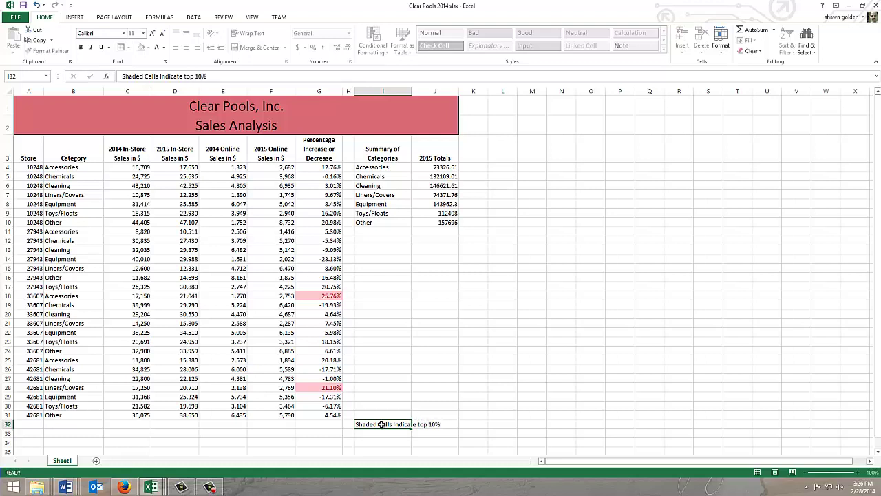
- Shade cells I32 and J32 behind the note with the red fill colour
left_click(380, 424)
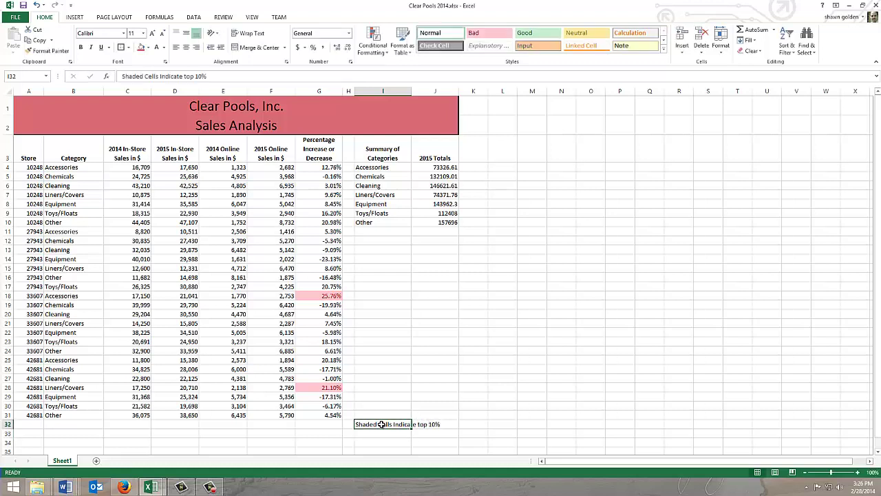
left_click(141, 47)
left_click(426, 424)
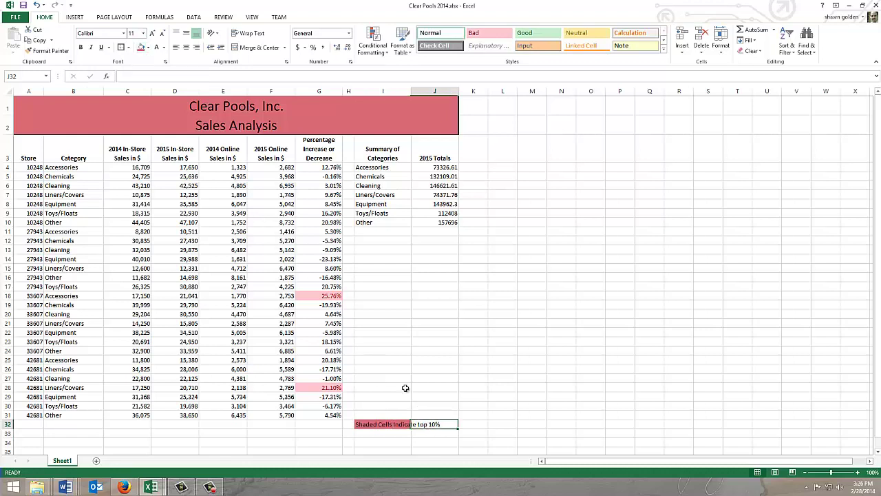
left_click(141, 47)
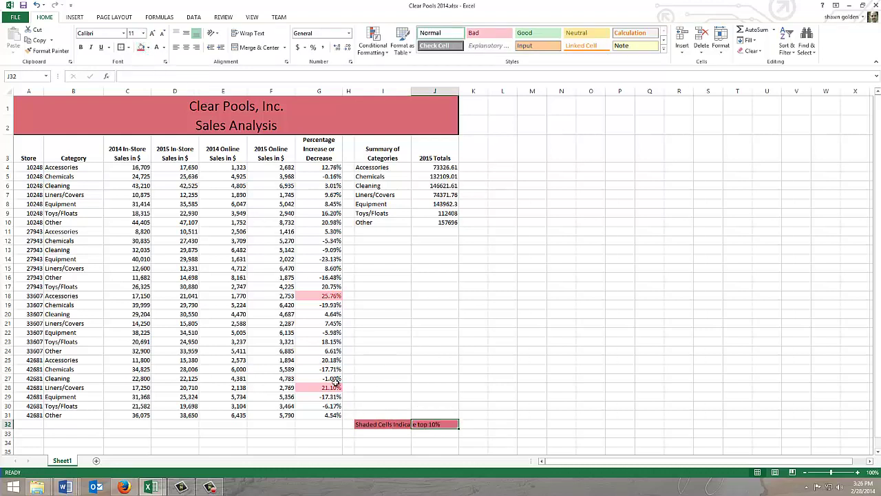
left_click(389, 441)
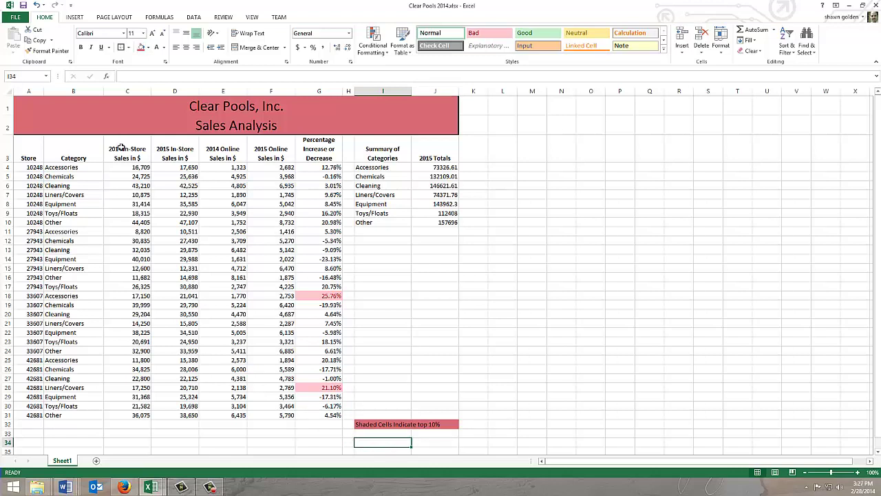
- Add column sums in row 32 for the in-store and online sales figures in C4:F31
left_click_drag(128, 167, 281, 415)
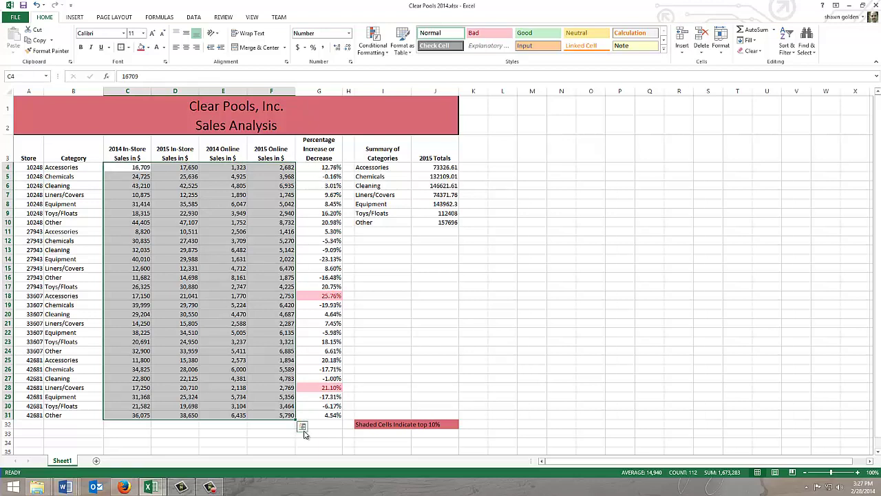
left_click(302, 426)
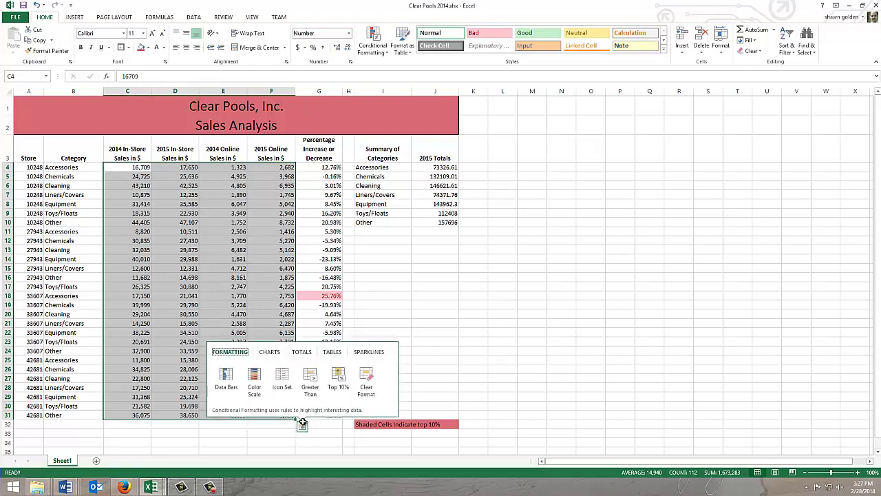
left_click(304, 353)
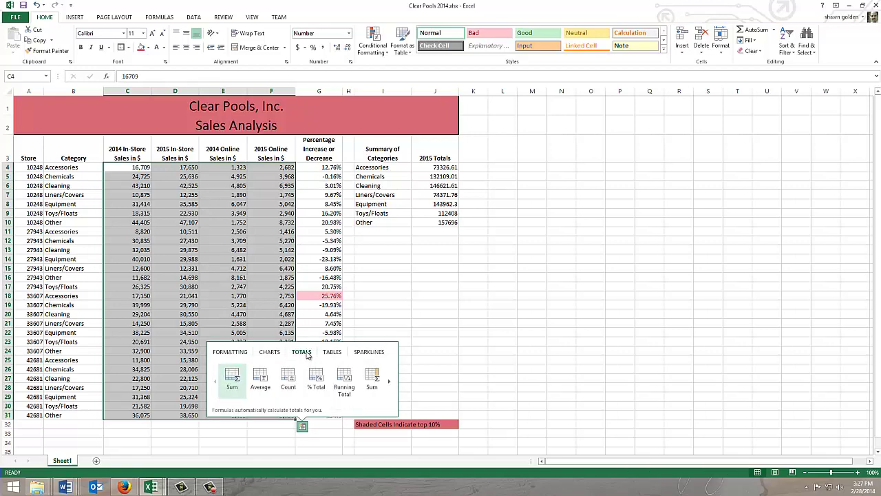
left_click(234, 378)
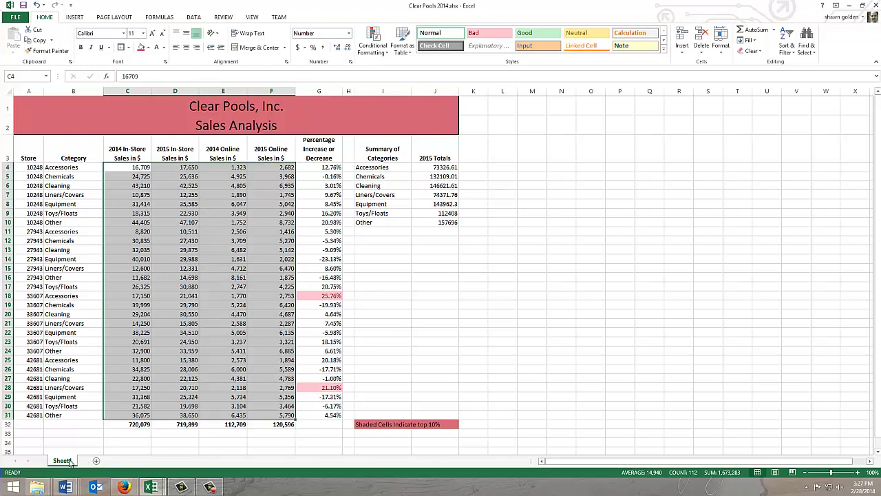
- Label the sums row by entering "Totals" in cell A32
left_click(25, 424)
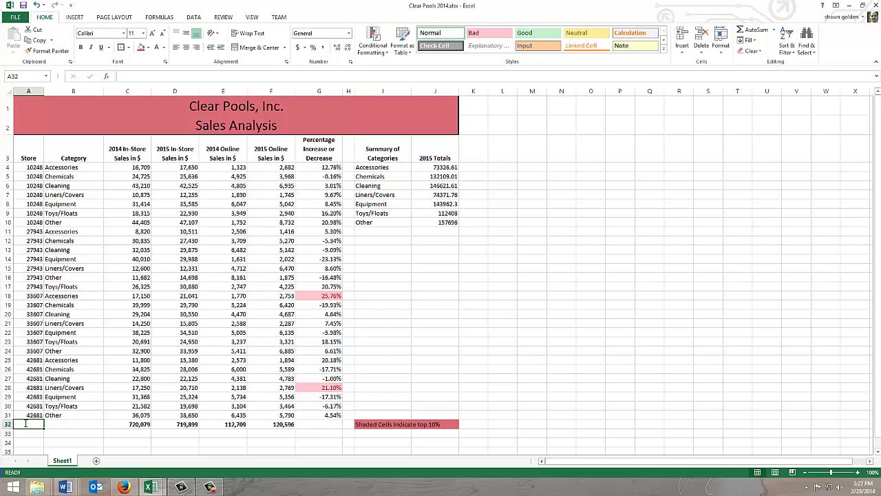
type("Totals")
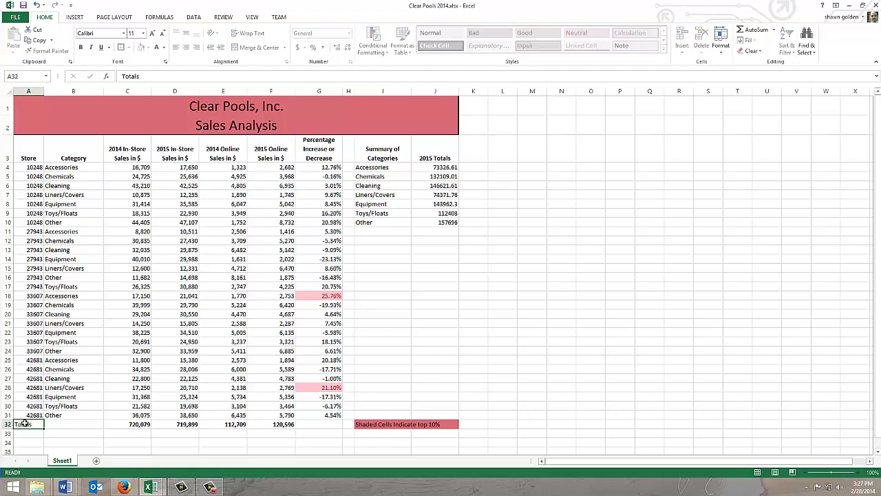
key("Return")
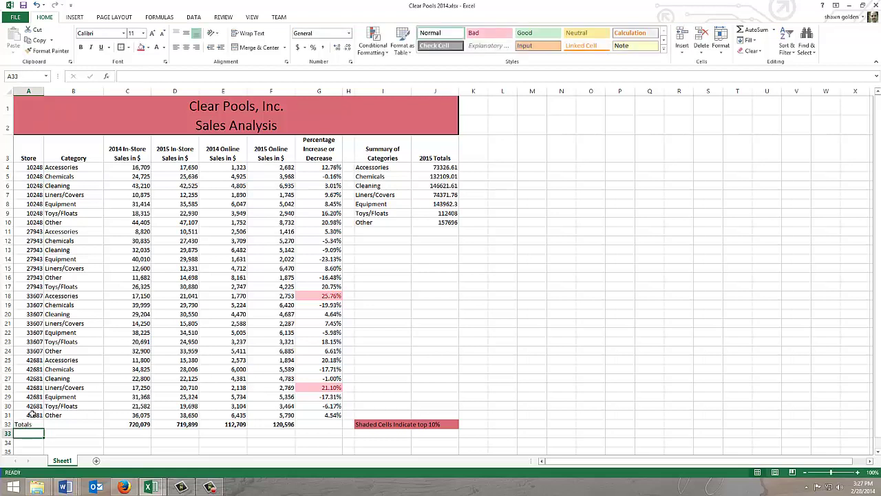
- Extend the percentage formula from G31 into the totals row at G32 and make that result bold
left_click(333, 414)
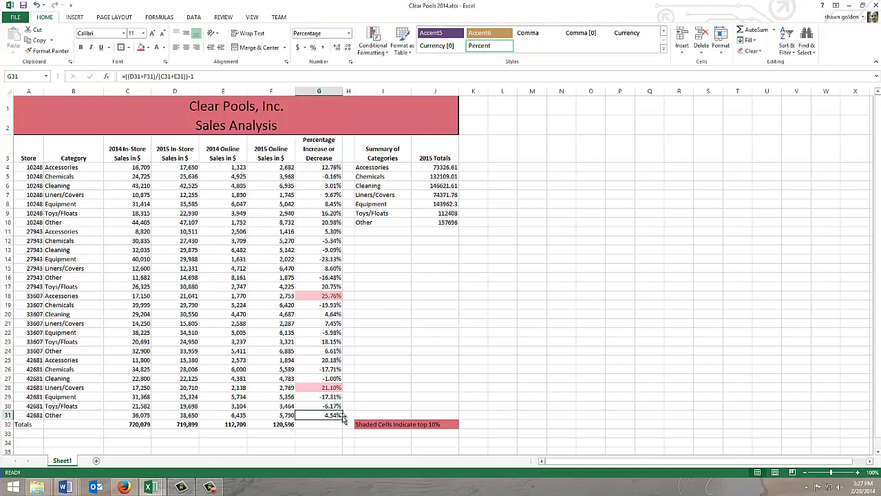
left_click_drag(342, 417, 347, 433)
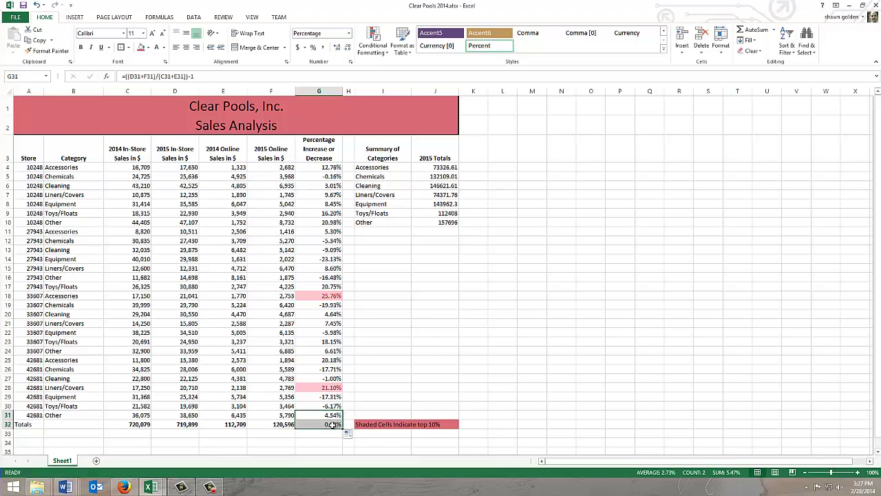
left_click(329, 424)
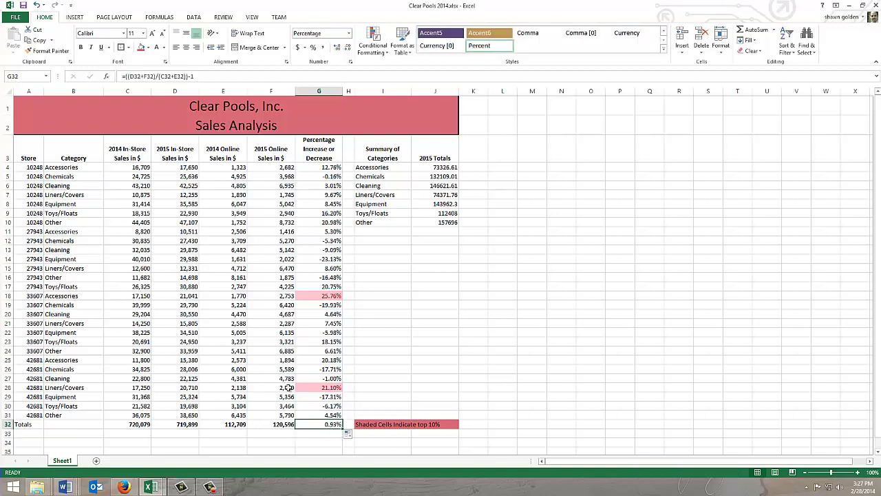
left_click(81, 48)
left_click(386, 367)
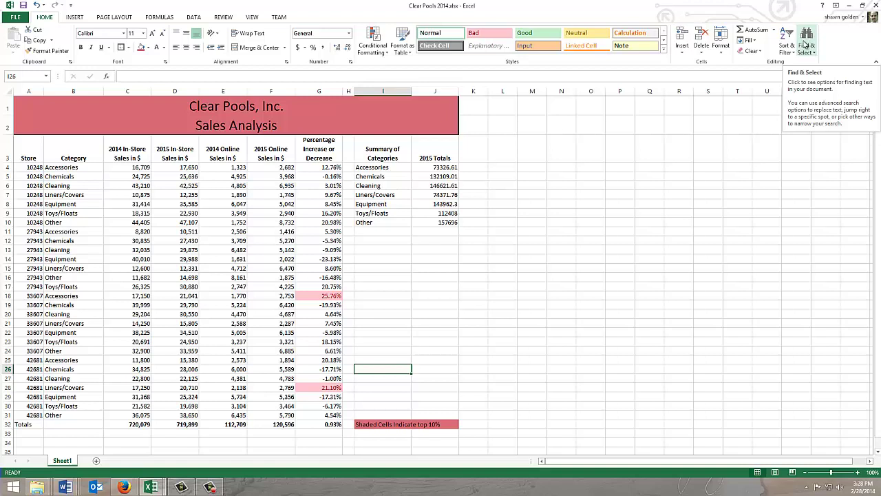
- Search the sheet for "Equipment" and go through several successive matches
left_click(806, 45)
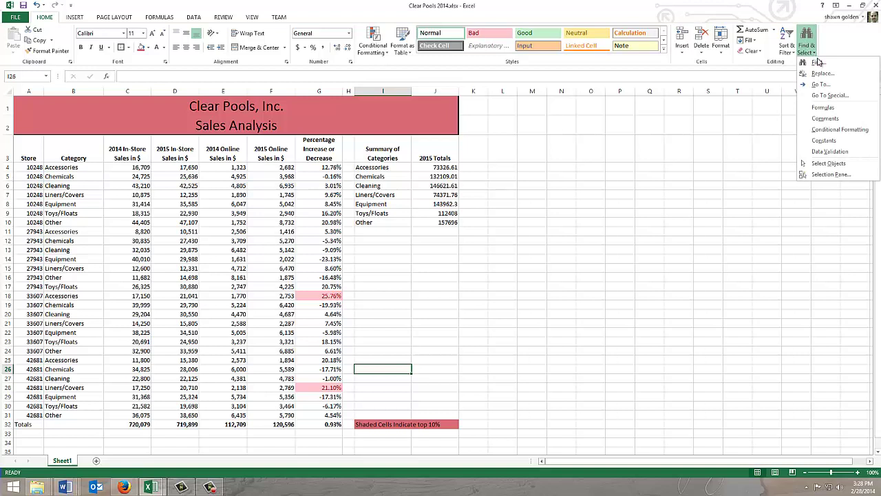
left_click(817, 63)
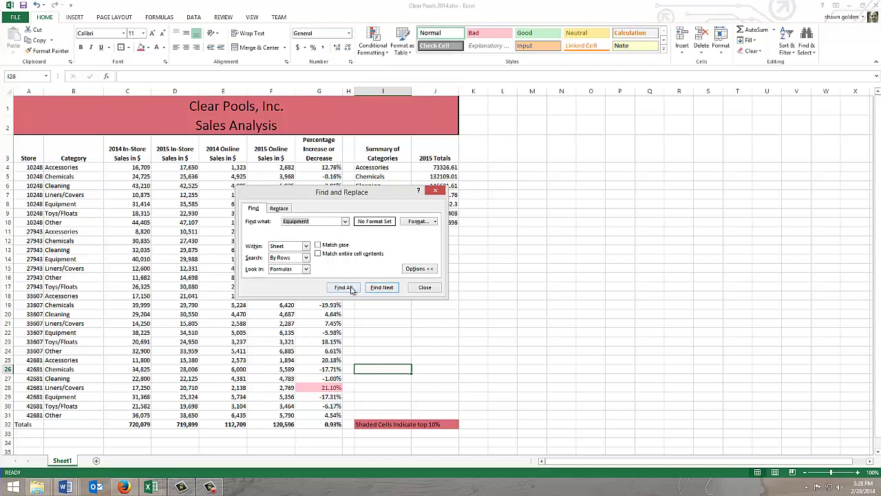
left_click(381, 287)
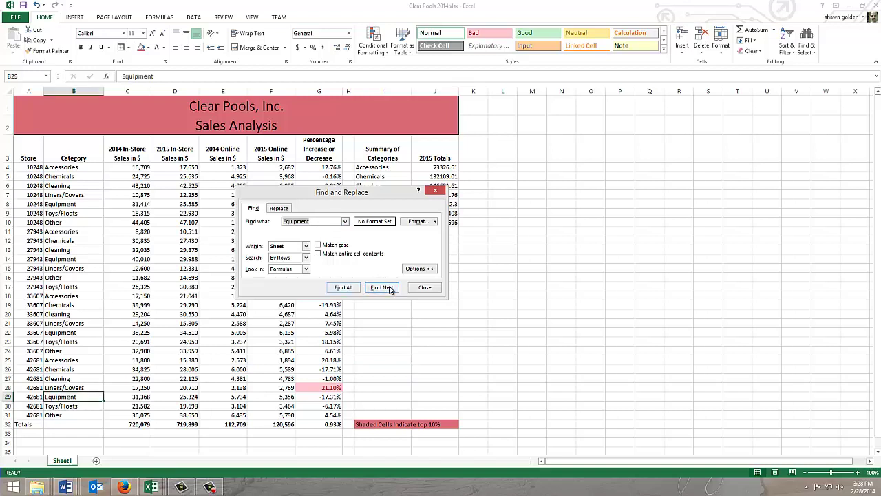
left_click(381, 287)
left_click(381, 287)
left_click(389, 287)
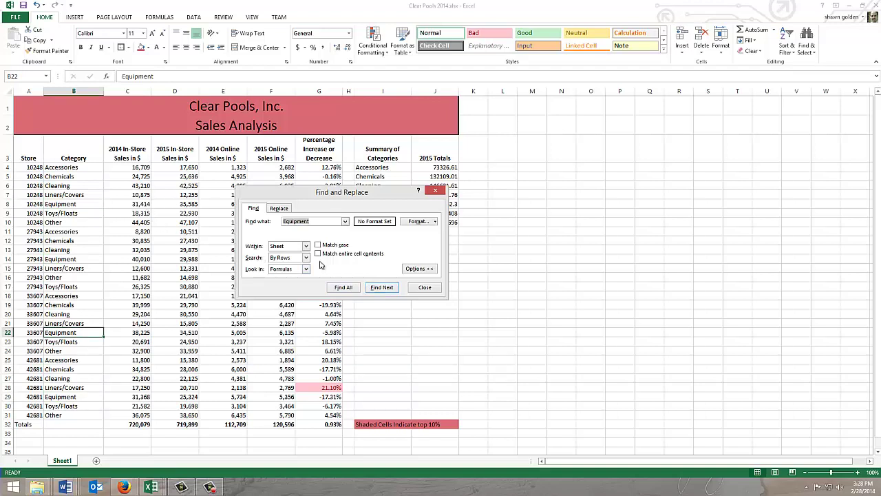
- Replace all occurrences of "Cleaning" in the sheet with "Cleaning Supplies"
left_click(278, 208)
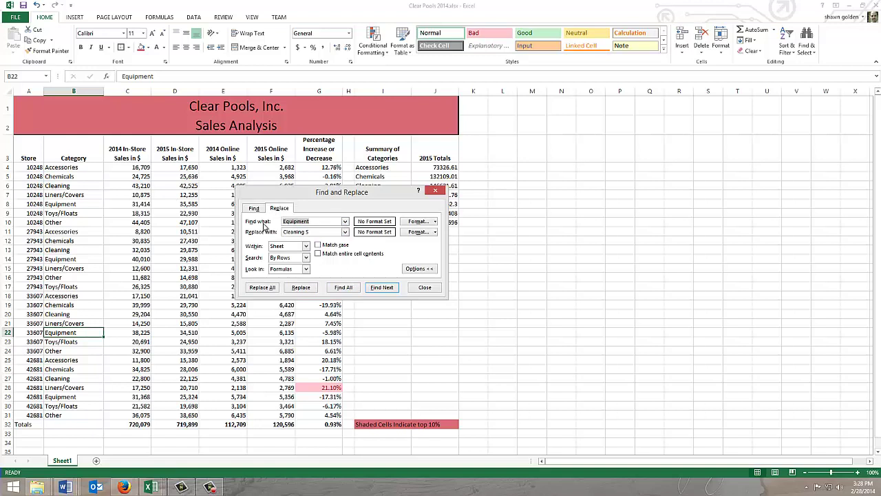
type("Cleaning Supplies")
left_click(262, 288)
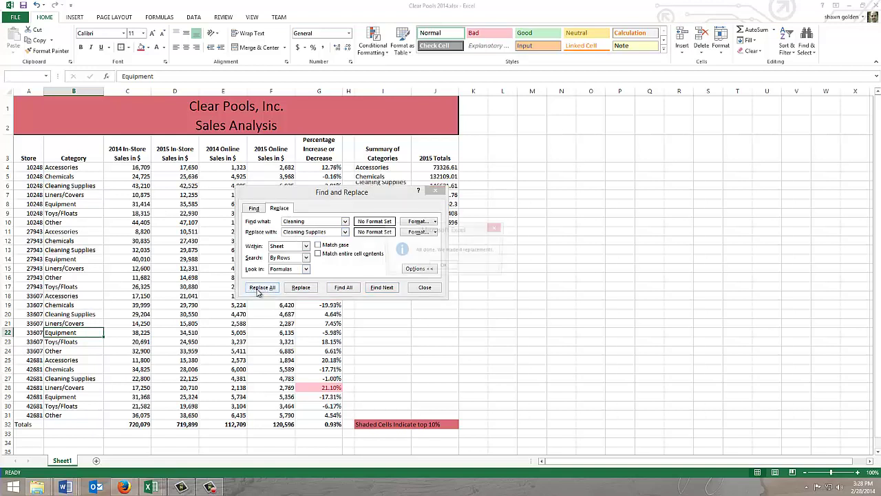
left_click(444, 266)
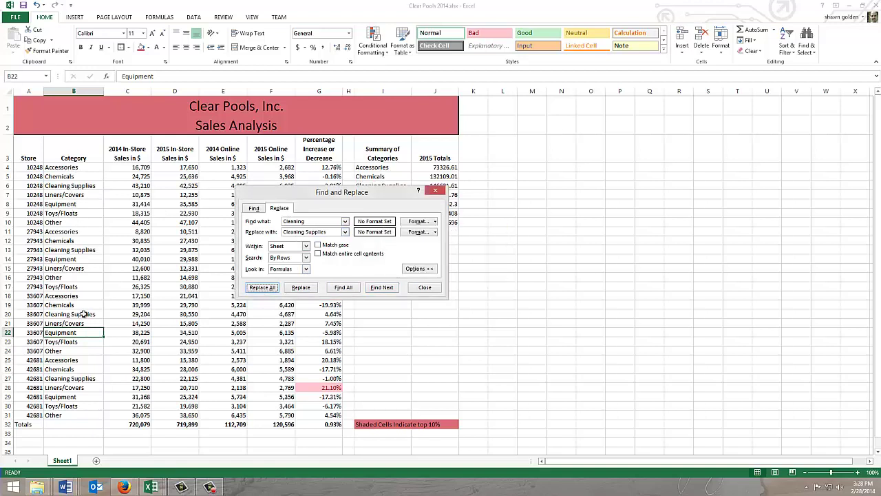
left_click(436, 290)
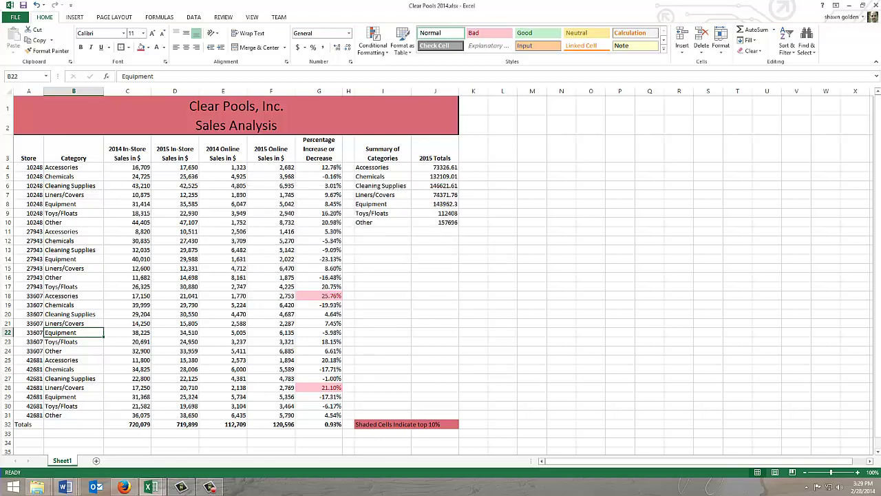
key("alt+Tab")
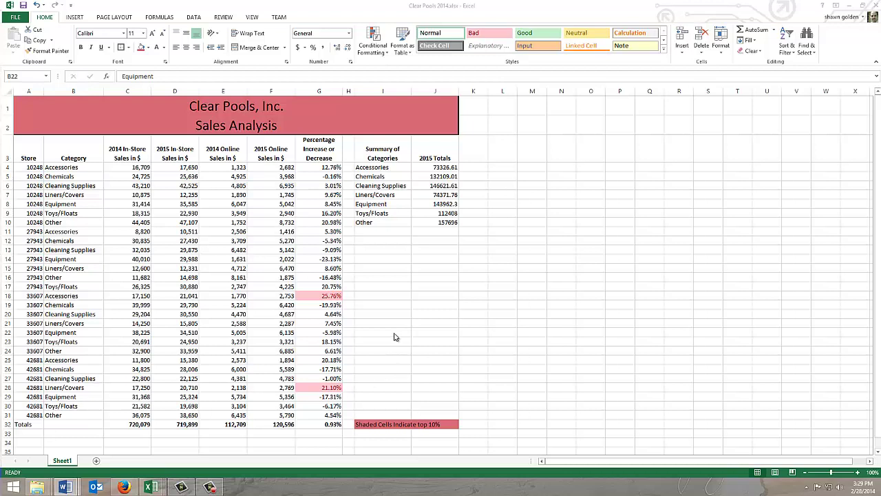
left_click(393, 291)
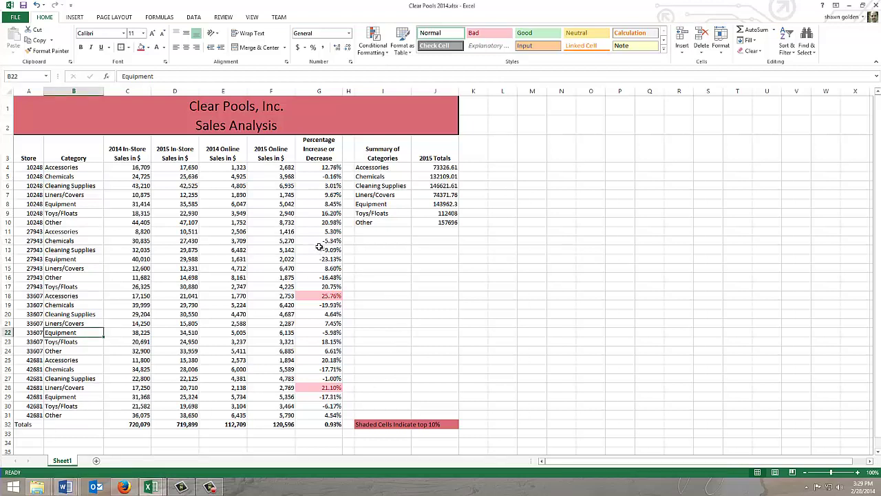